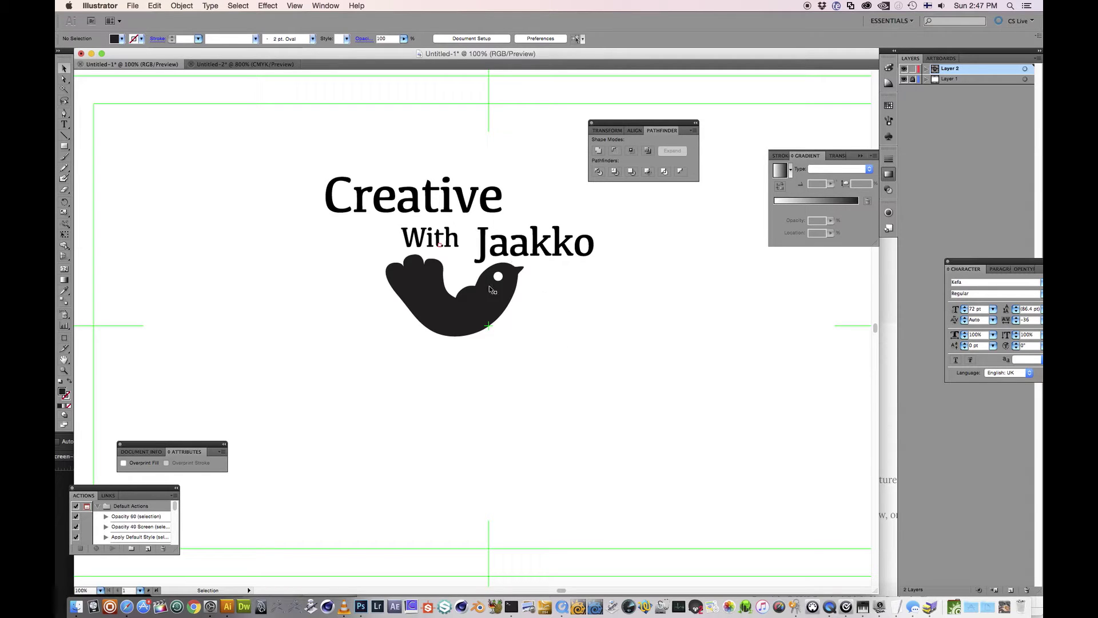
- Drag the bird artwork down so it sits below the Creative With Jaakko text
left_click(505, 302)
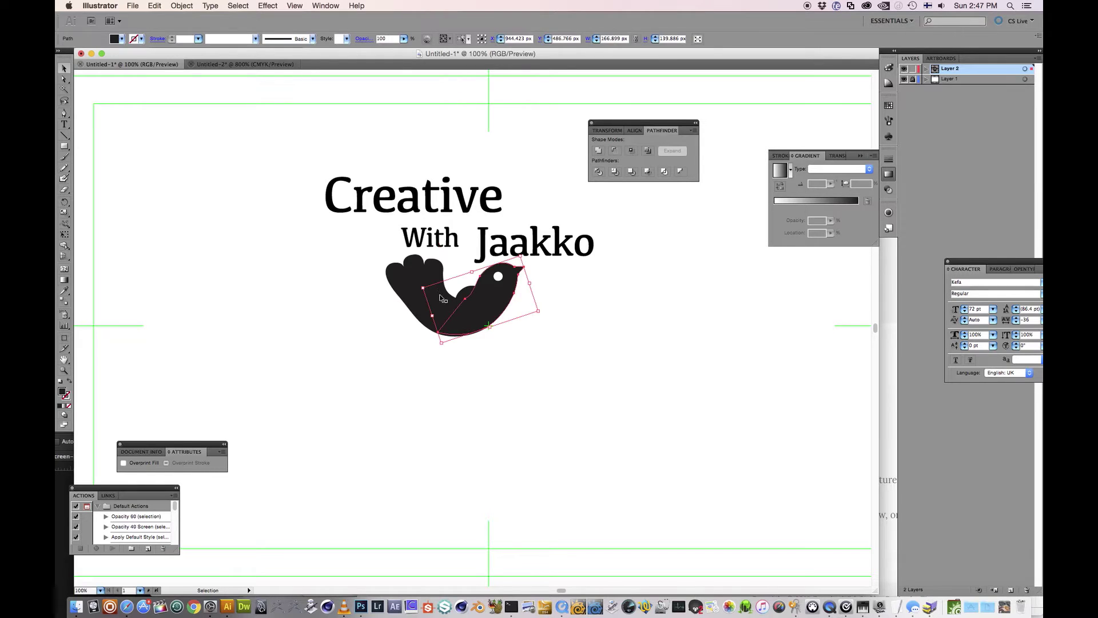
left_click(416, 279, "shift")
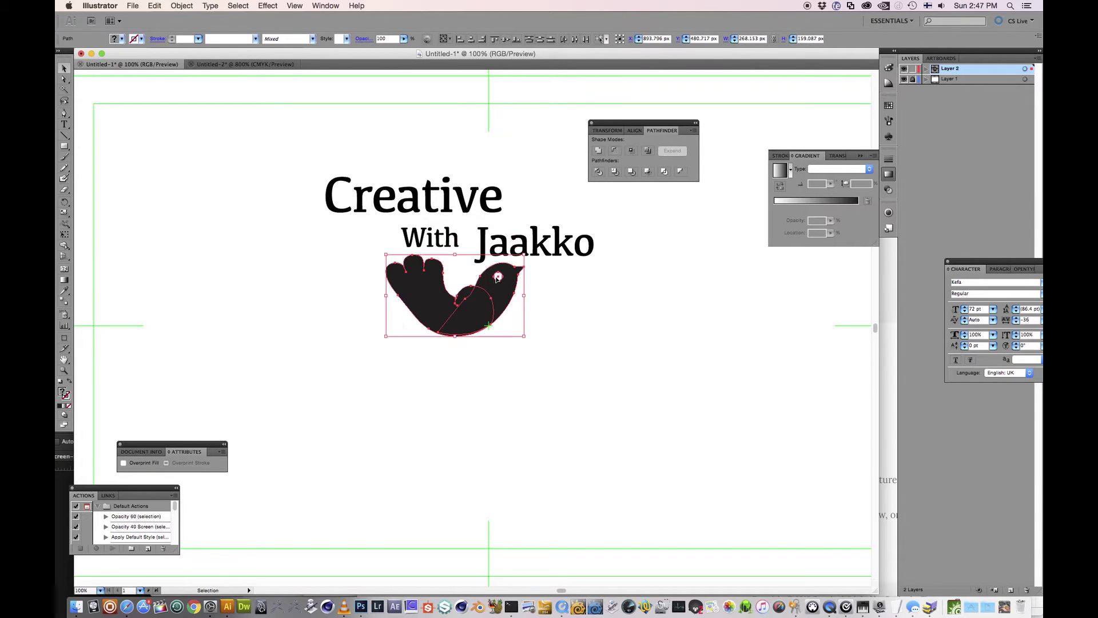
left_click_drag(497, 278, 522, 355)
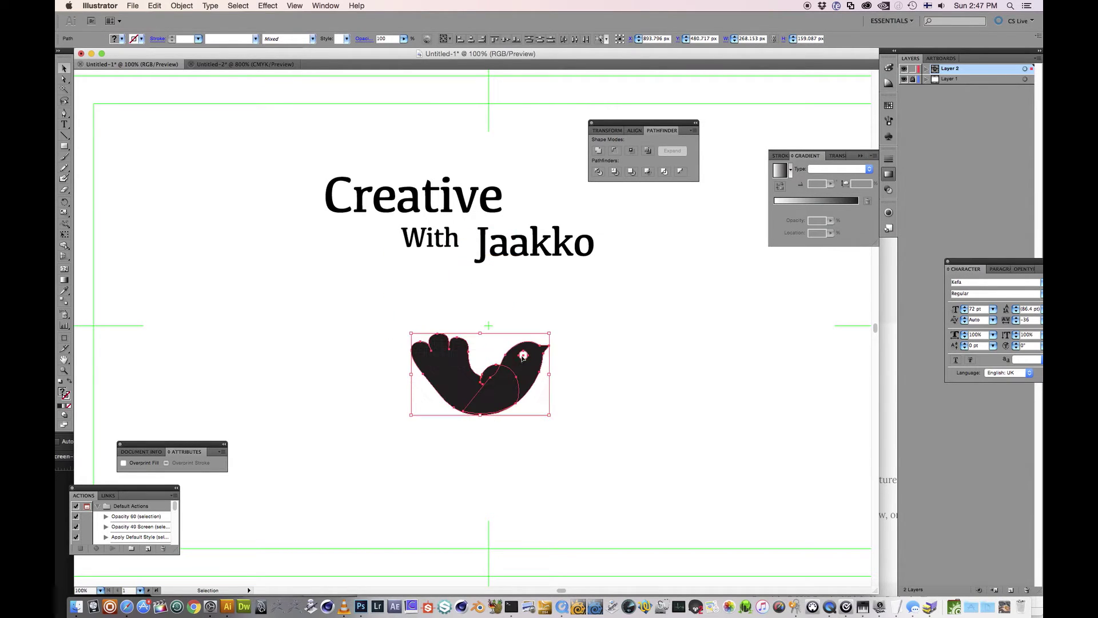
left_click(573, 360)
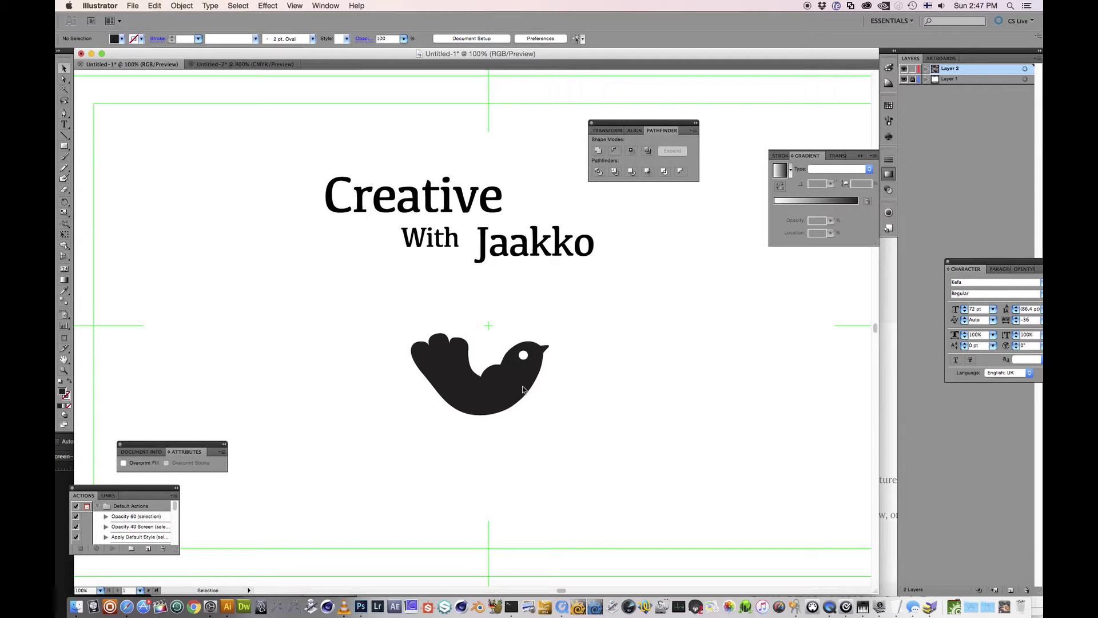
- Select the individual bird body pieces, finishing with the bird's white eye circle selected
left_click(525, 390)
left_click(431, 361)
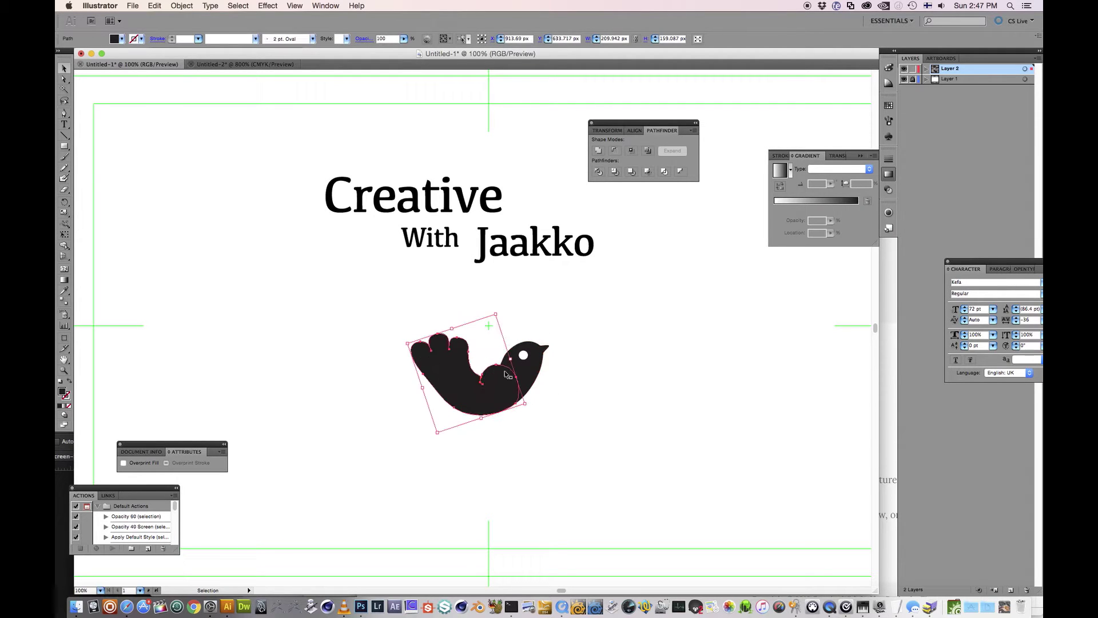
left_click(523, 376)
left_click(636, 390)
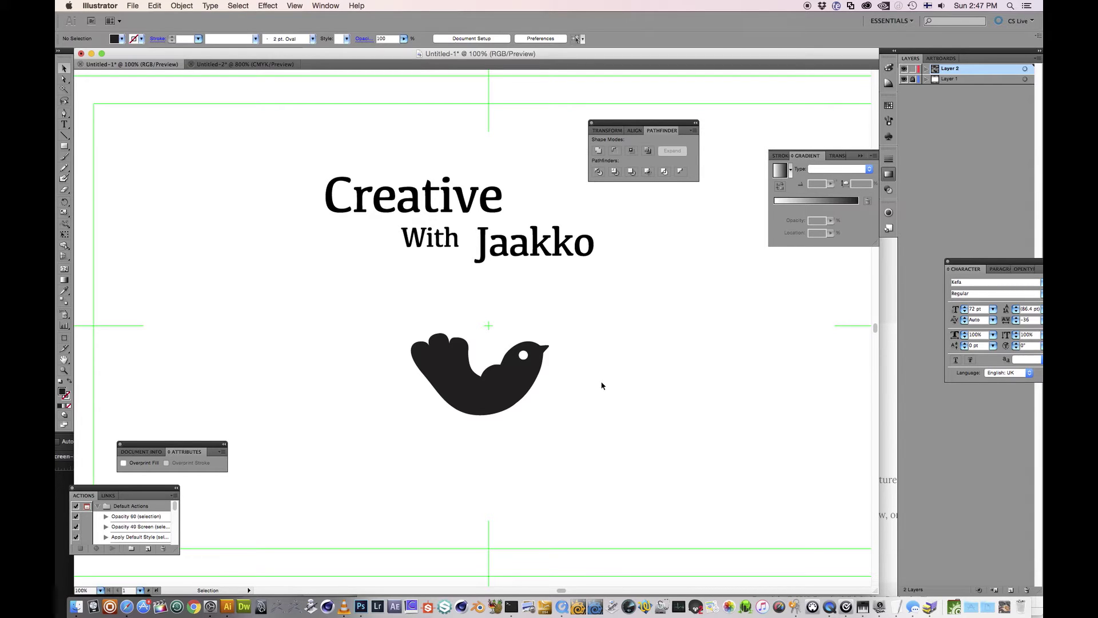
left_click(520, 371)
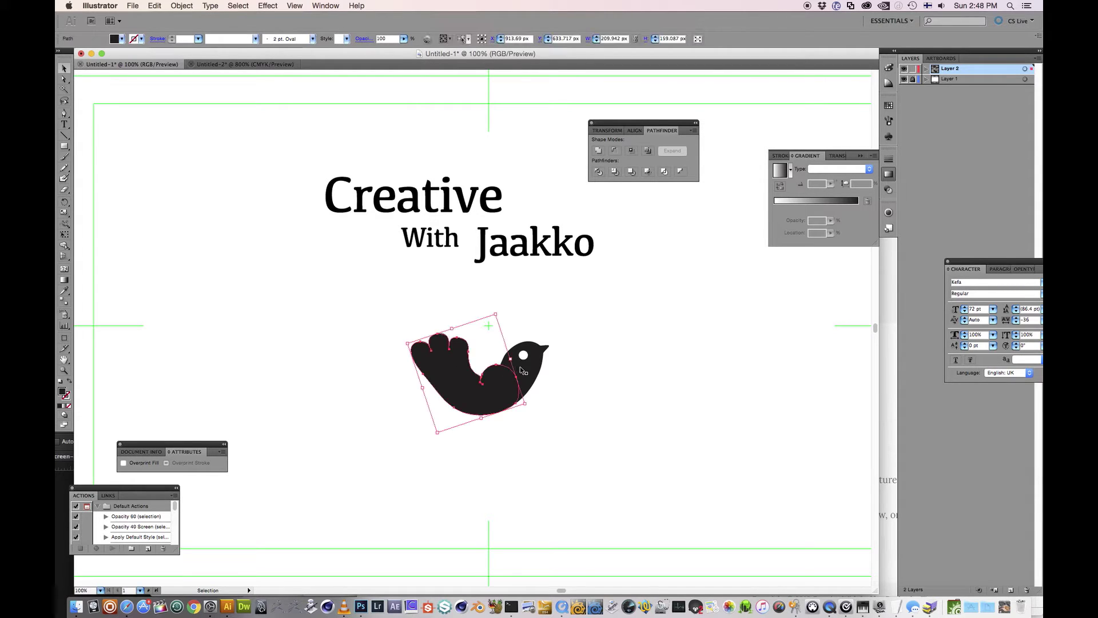
left_click(525, 361)
left_click(563, 369)
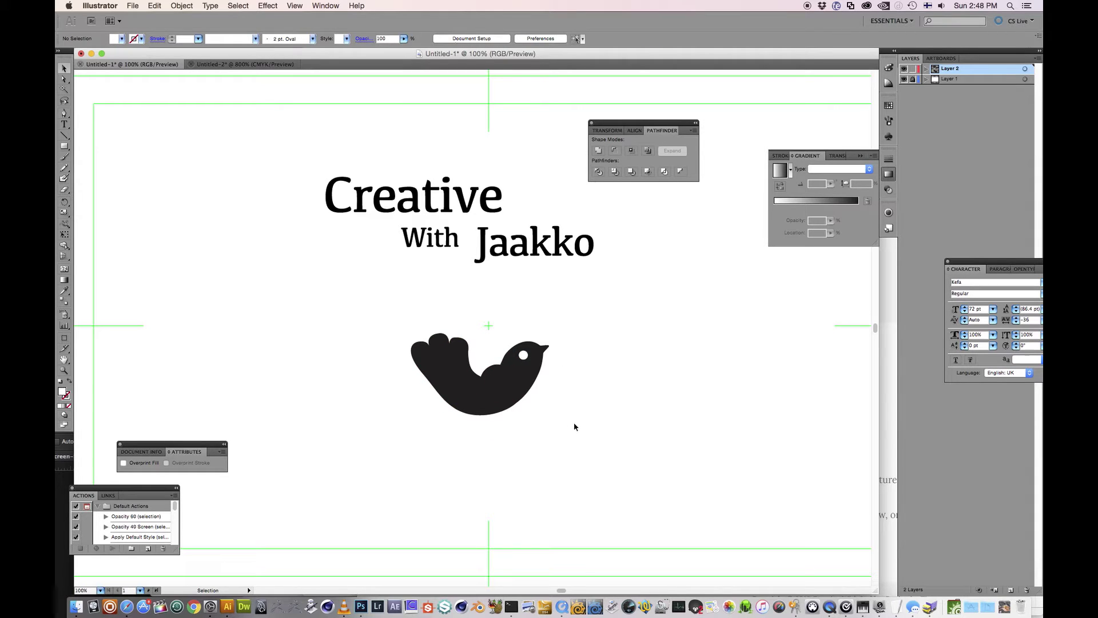
left_click(485, 386)
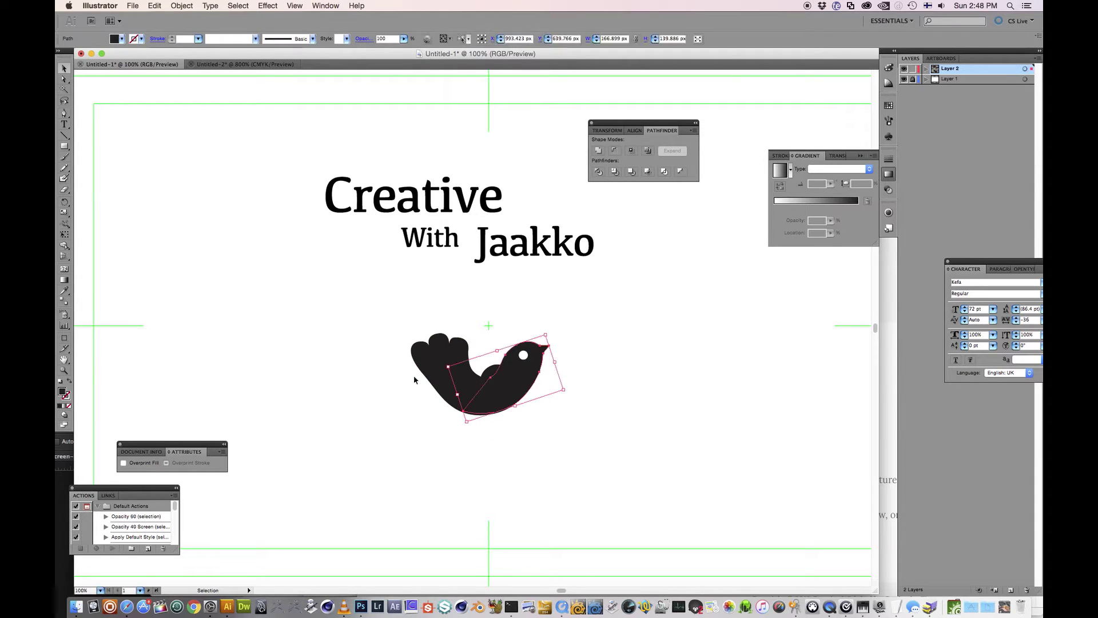
left_click(551, 415)
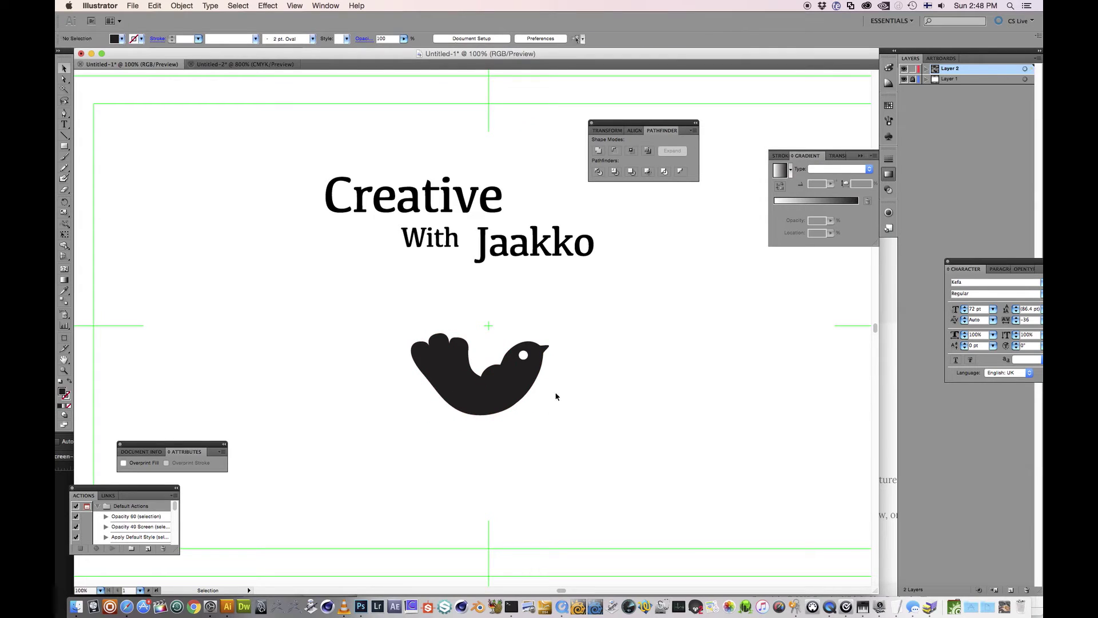
left_click(525, 358)
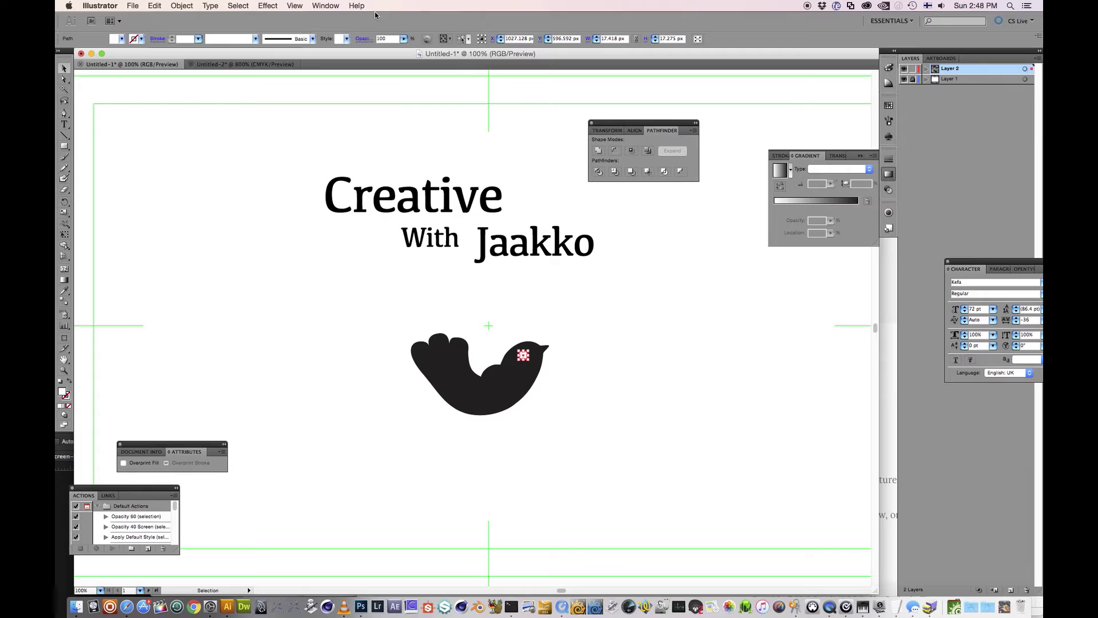
left_click(325, 6)
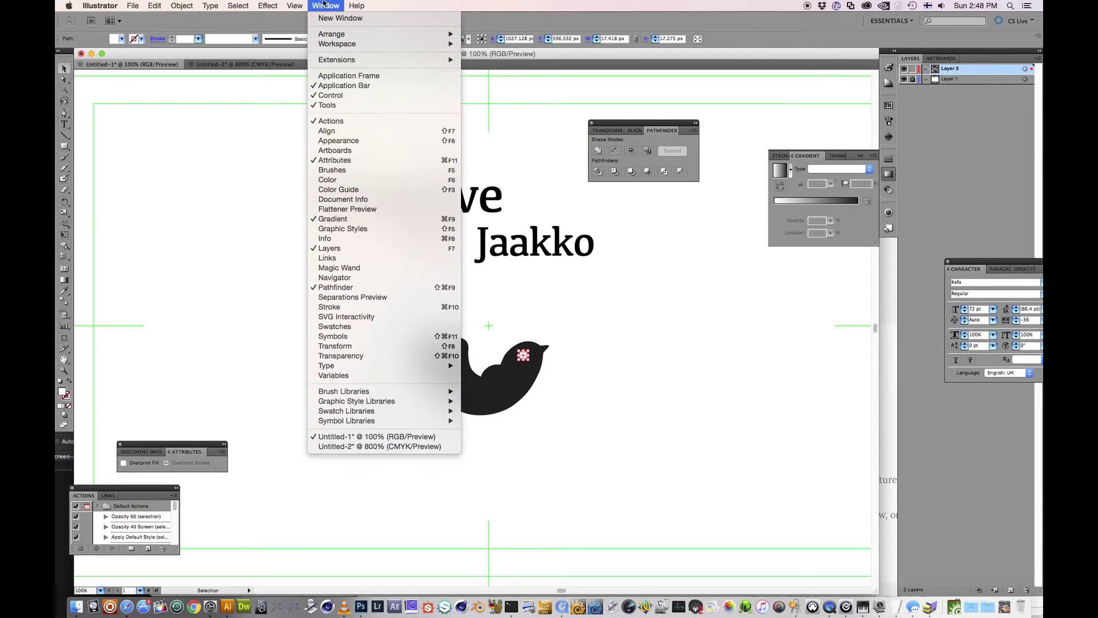
left_click(367, 291)
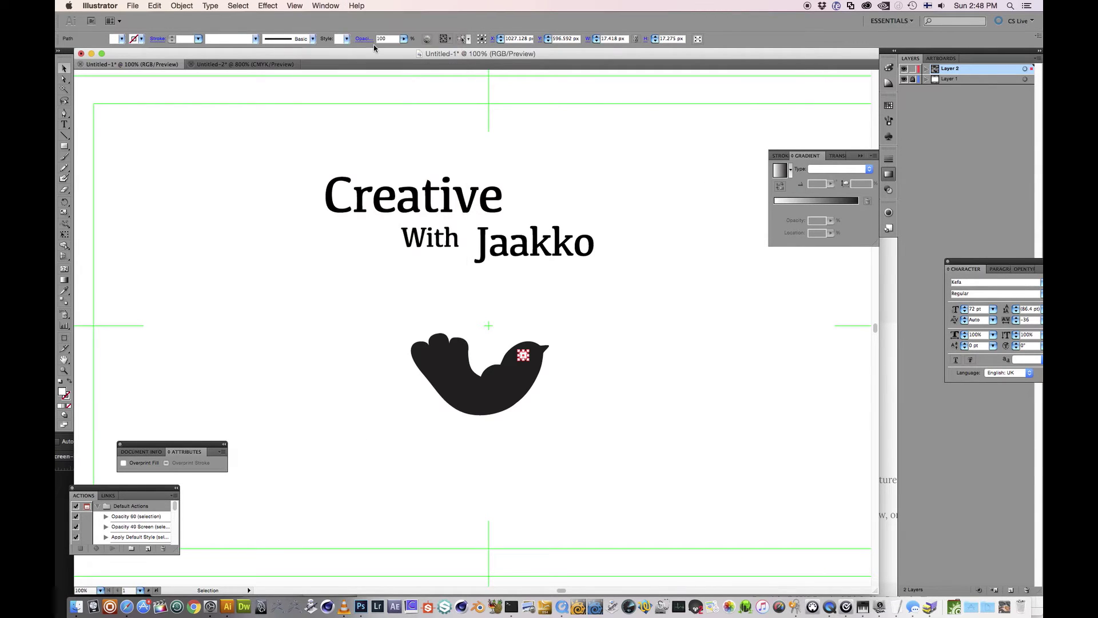
left_click(326, 6)
left_click(353, 287)
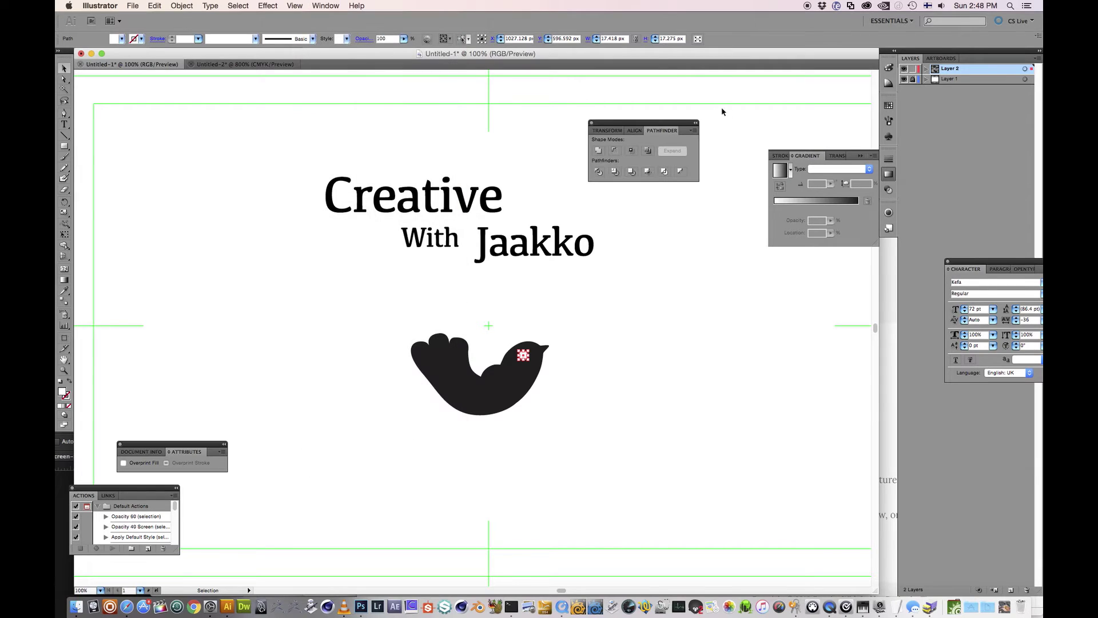
left_click(623, 432)
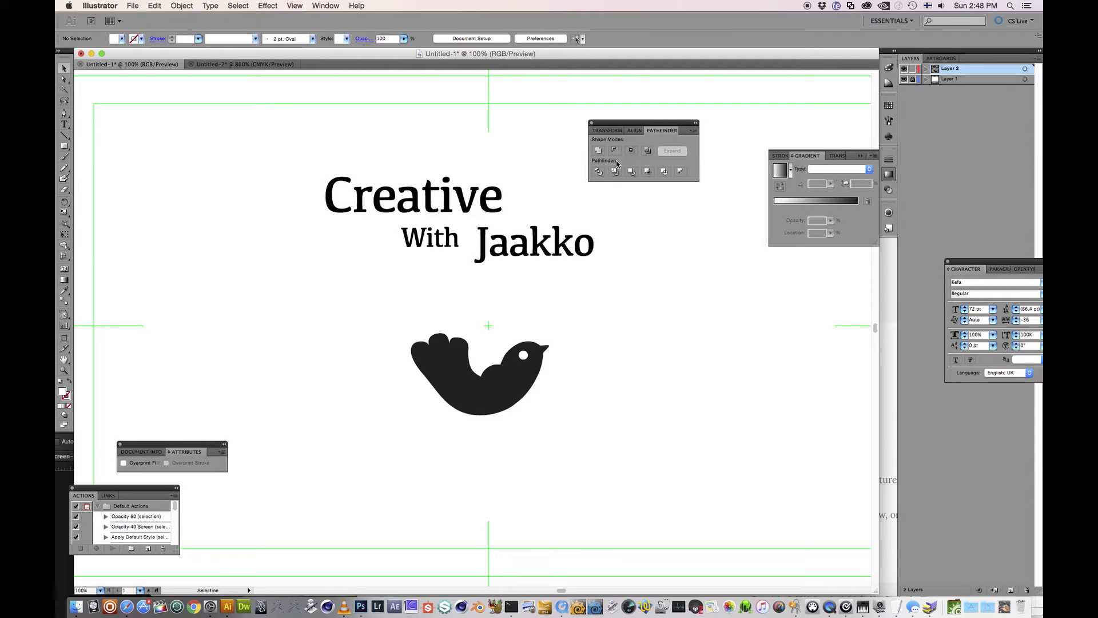
- Unite the bird's body, tail and head pieces into one shape with Pathfinder, keeping the eye
left_click(454, 367)
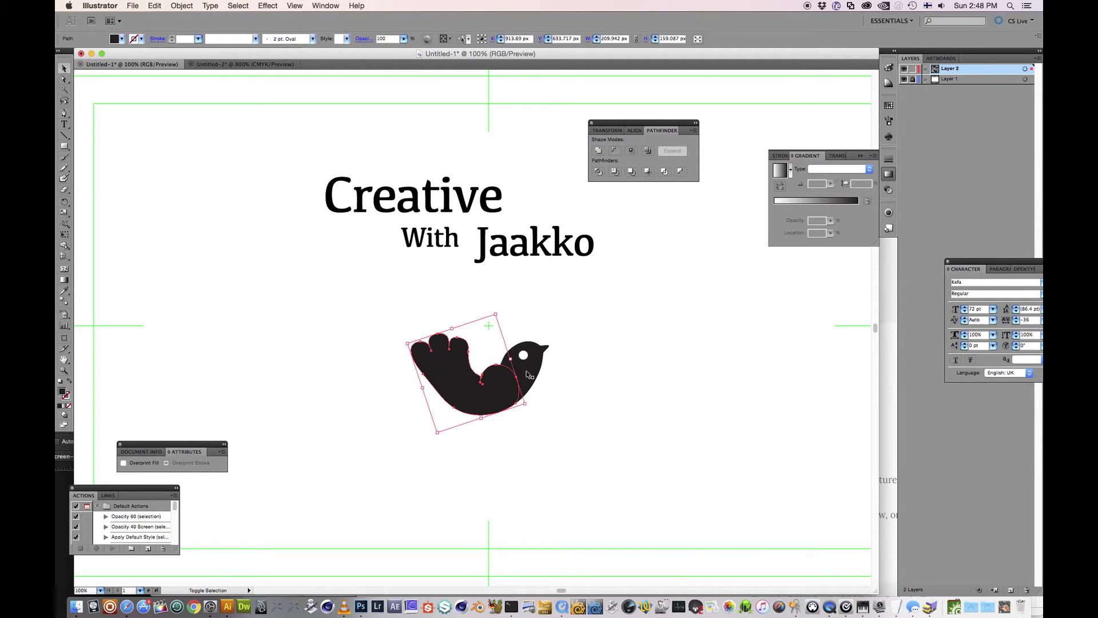
left_click(529, 375, "shift")
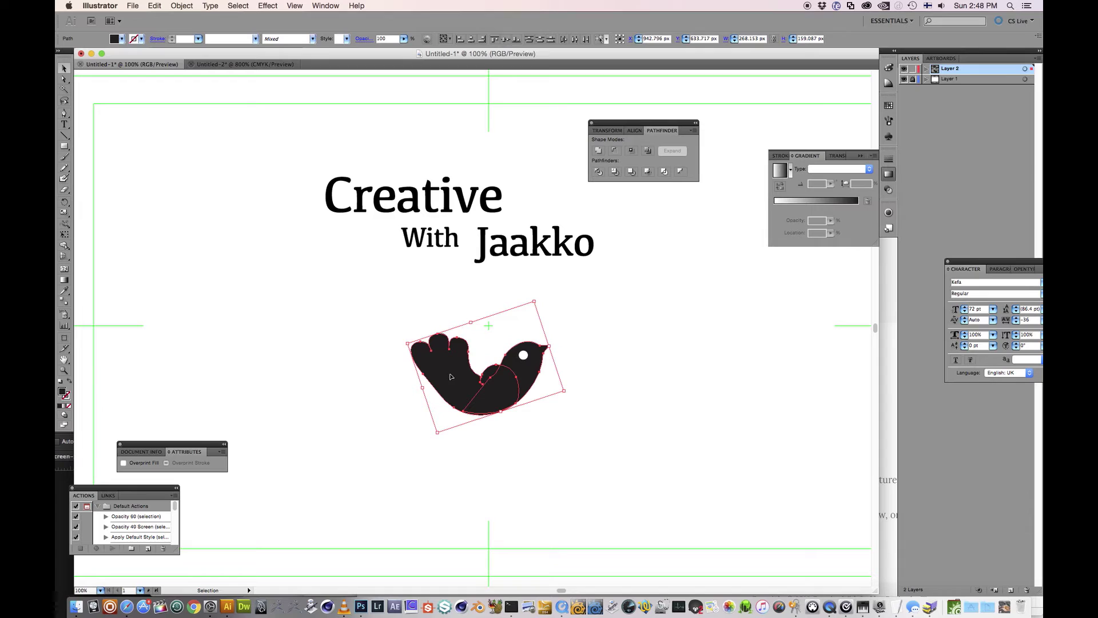
left_click(599, 150)
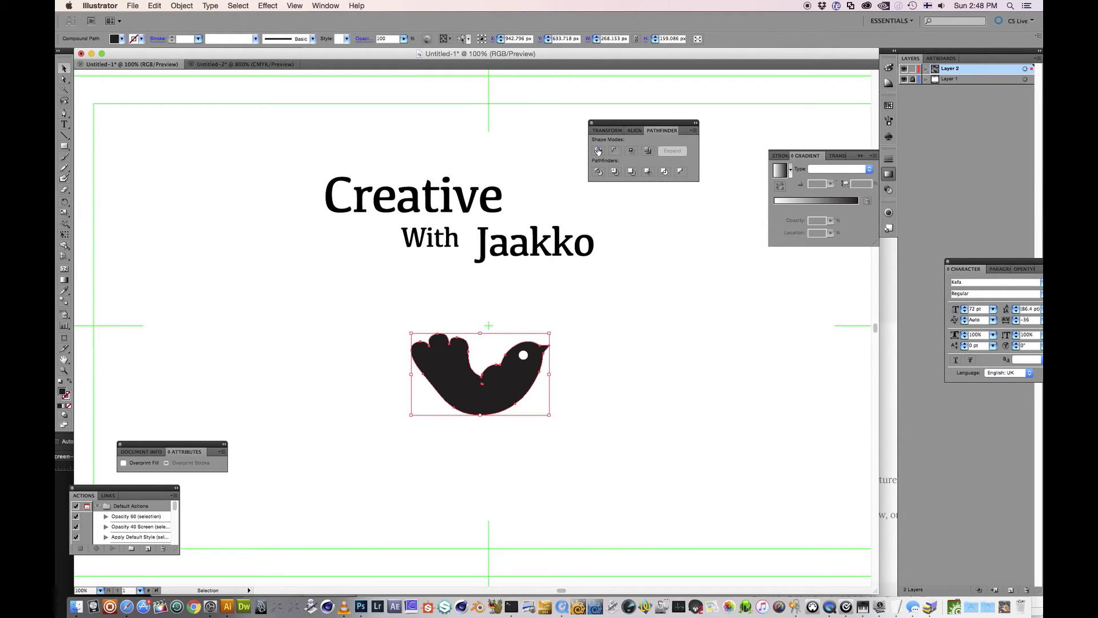
left_click(627, 370)
left_click(515, 378)
left_click(588, 339)
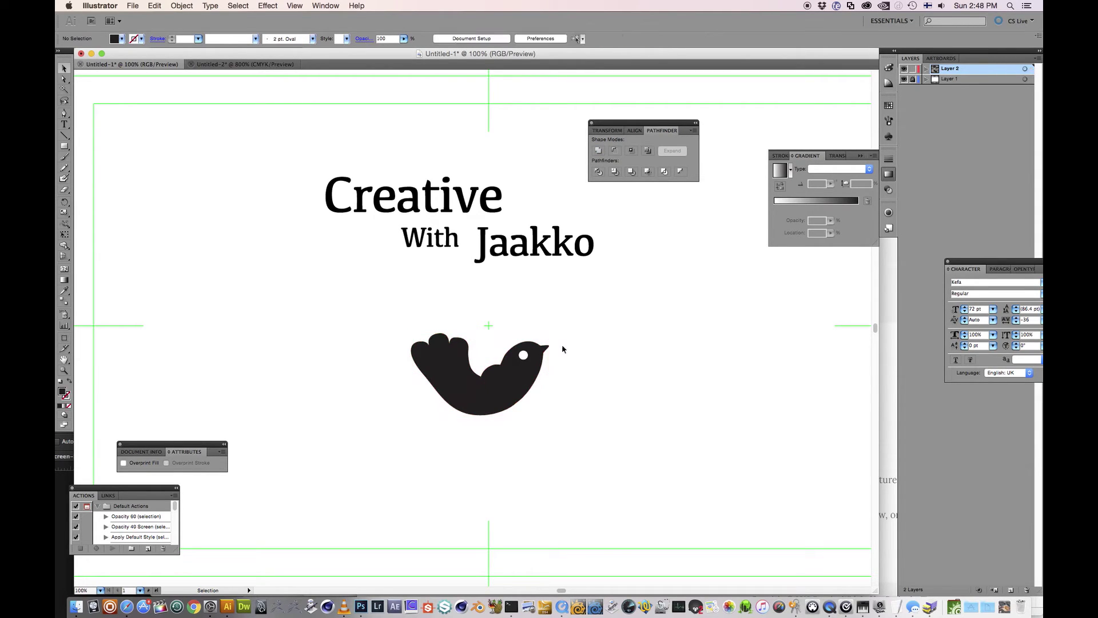
- Punch the eye out of the bird with Minus Front, then move the bird up
left_click(523, 355)
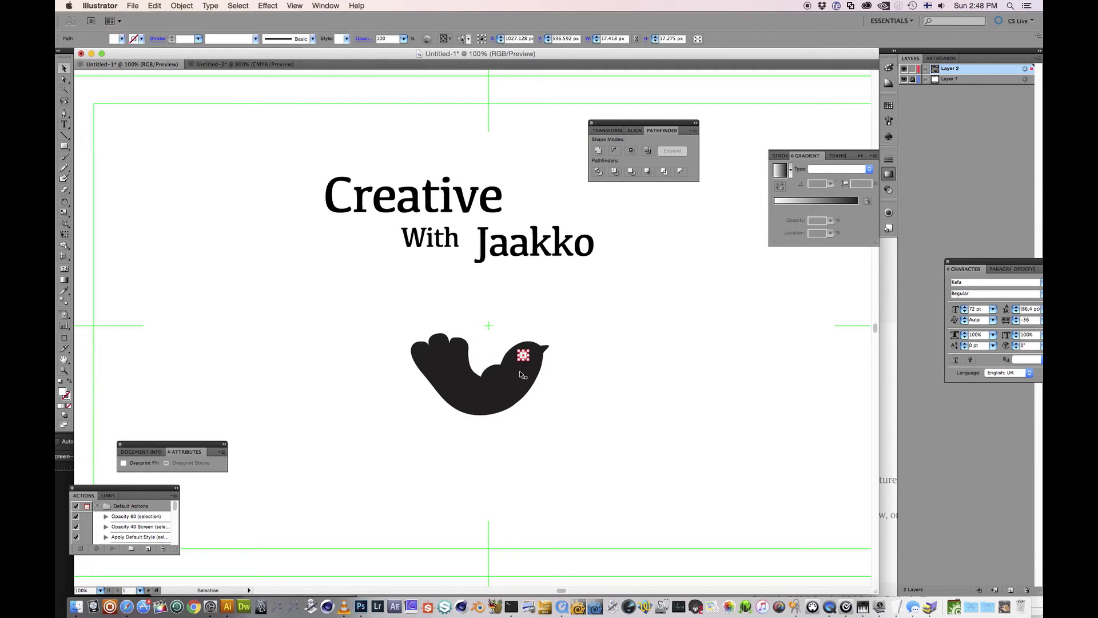
left_click(522, 374, "shift")
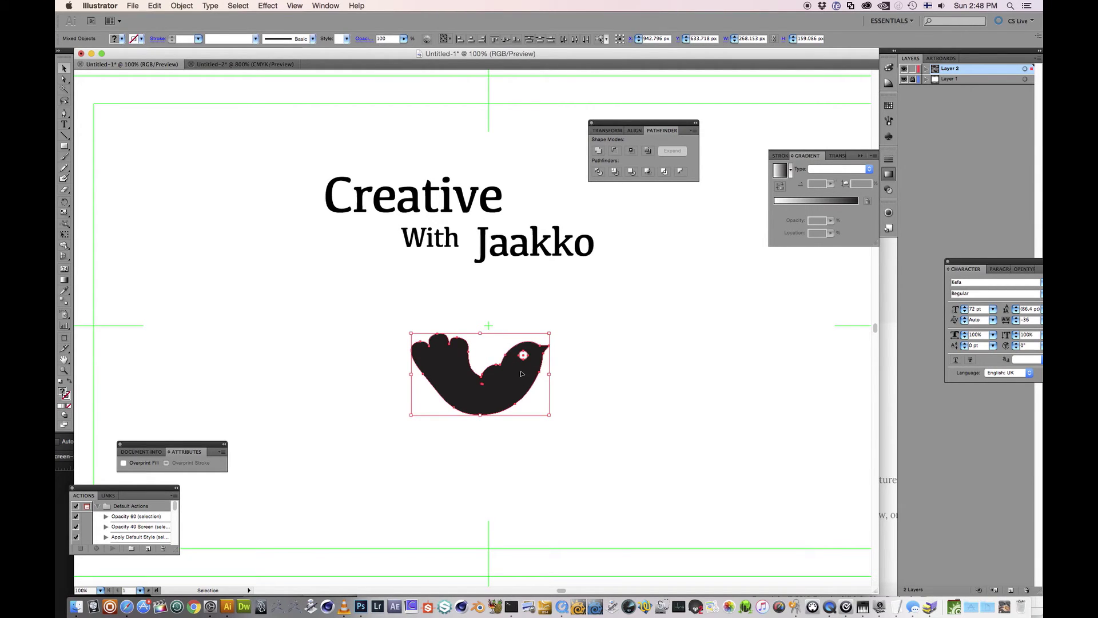
left_click(606, 363)
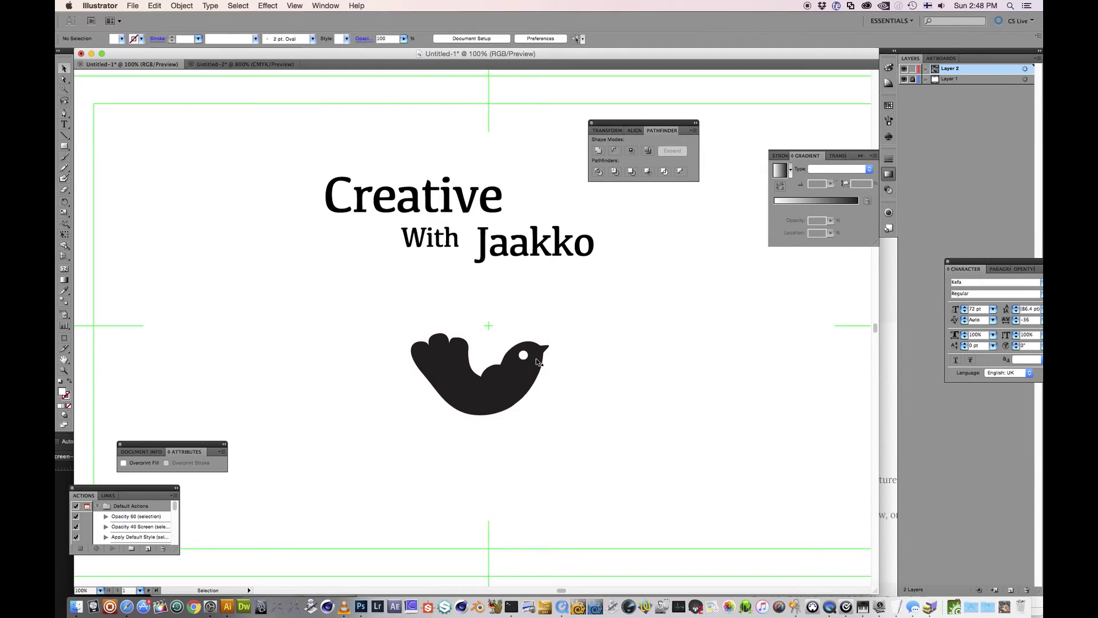
left_click(526, 356)
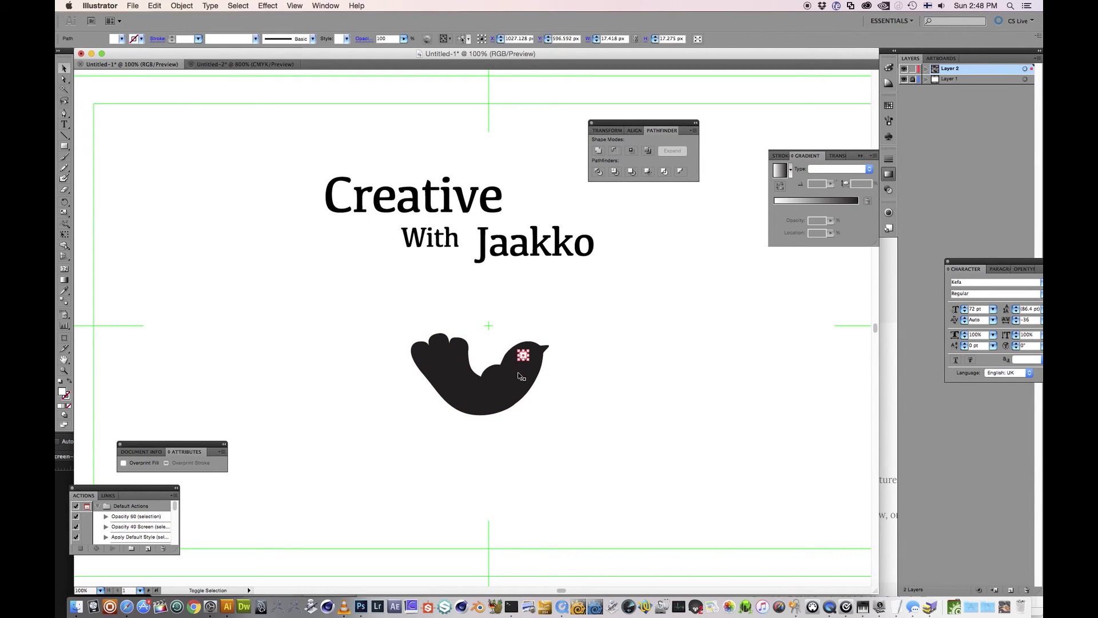
left_click(614, 152)
left_click(605, 412)
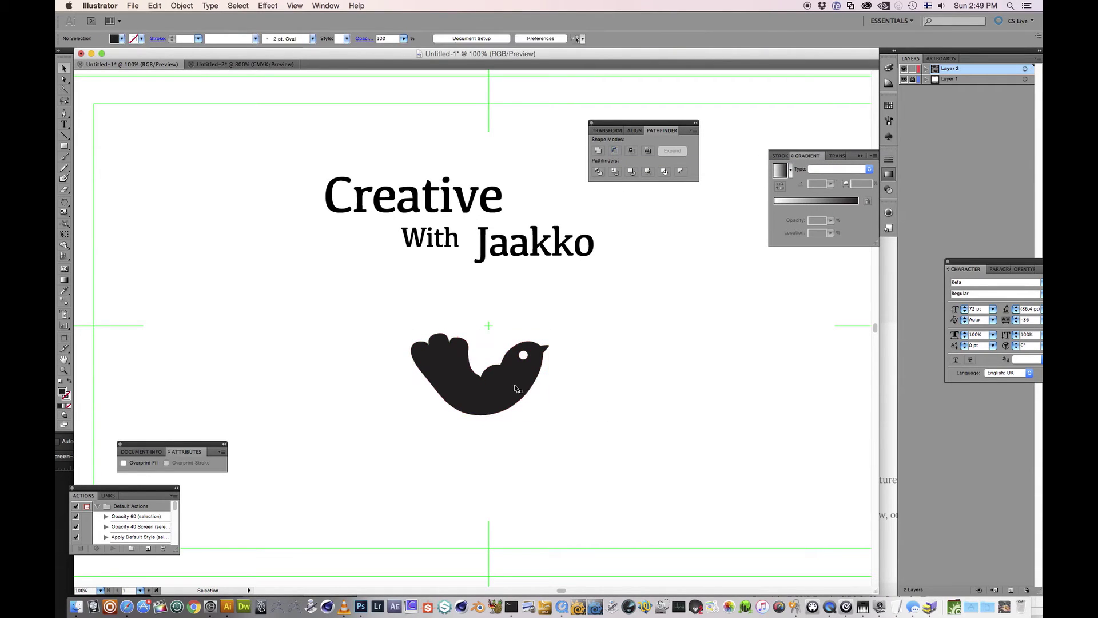
mouse_move(515, 382)
left_mouse_down()
mouse_move(502, 257)
mouse_move(519, 325)
left_mouse_up()
- Bring the compound bird to the front and drag it back down below the text
right_click(519, 324)
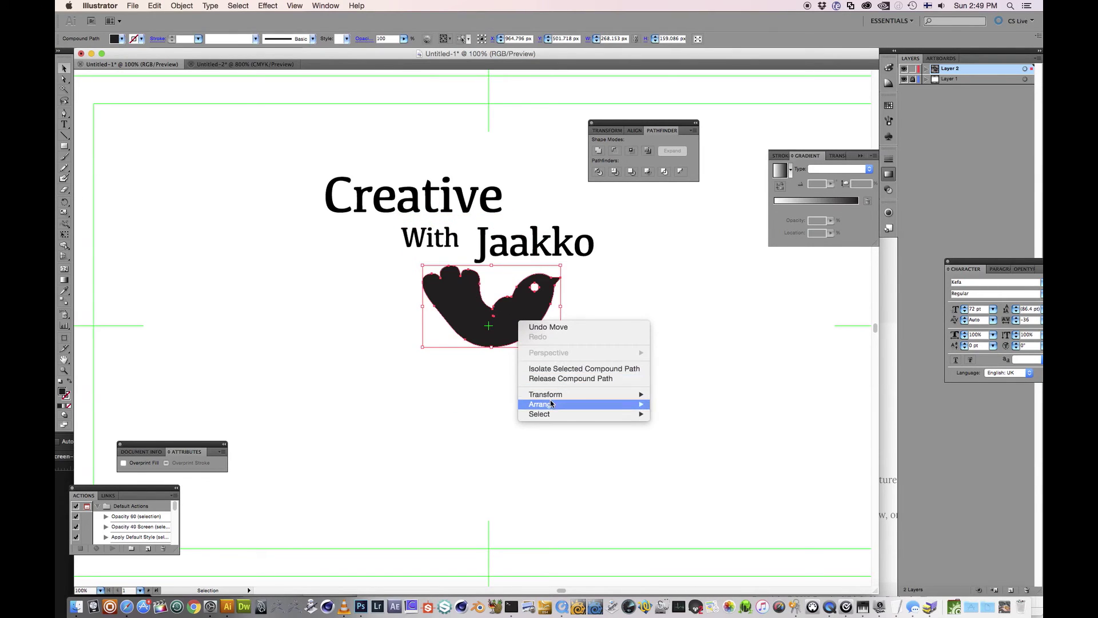
mouse_move(584, 404)
left_click(684, 404)
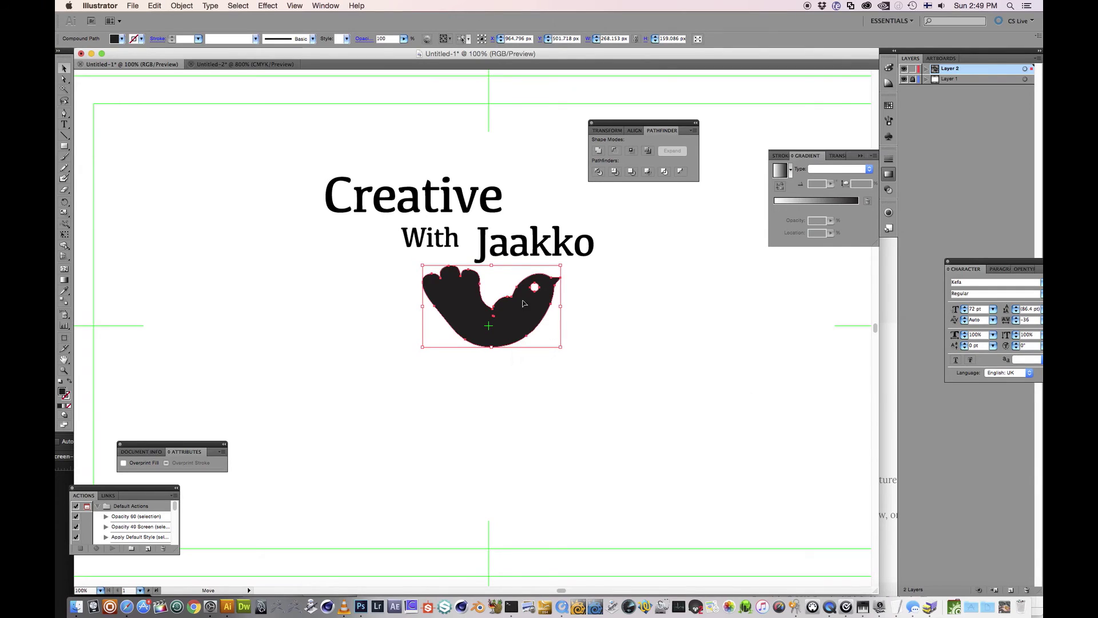
left_click_drag(522, 319, 513, 280)
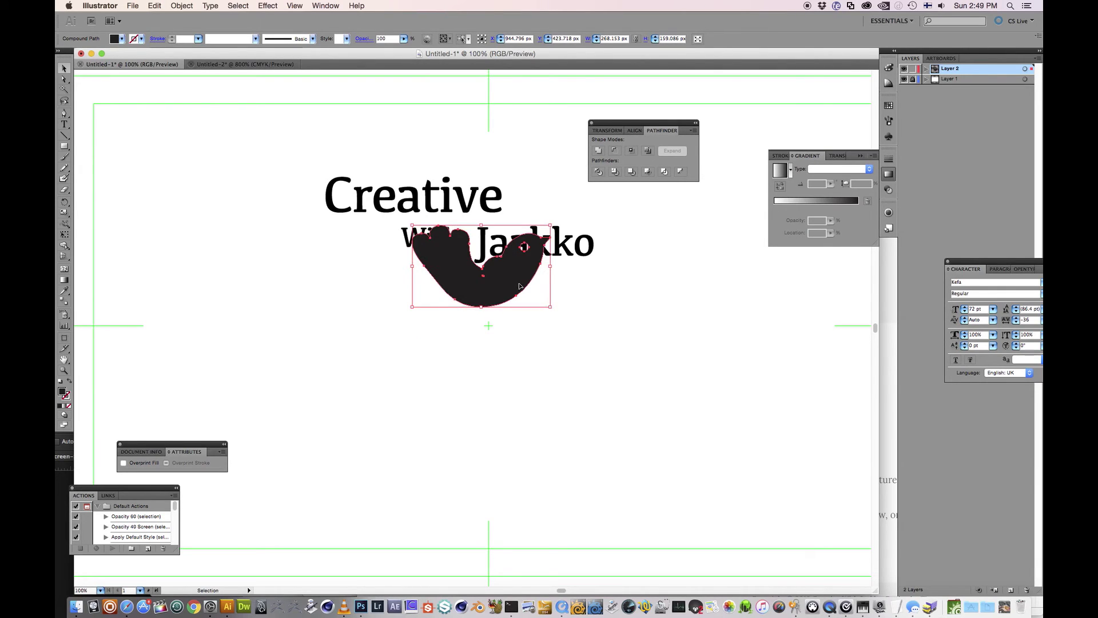
left_click_drag(509, 278, 511, 384)
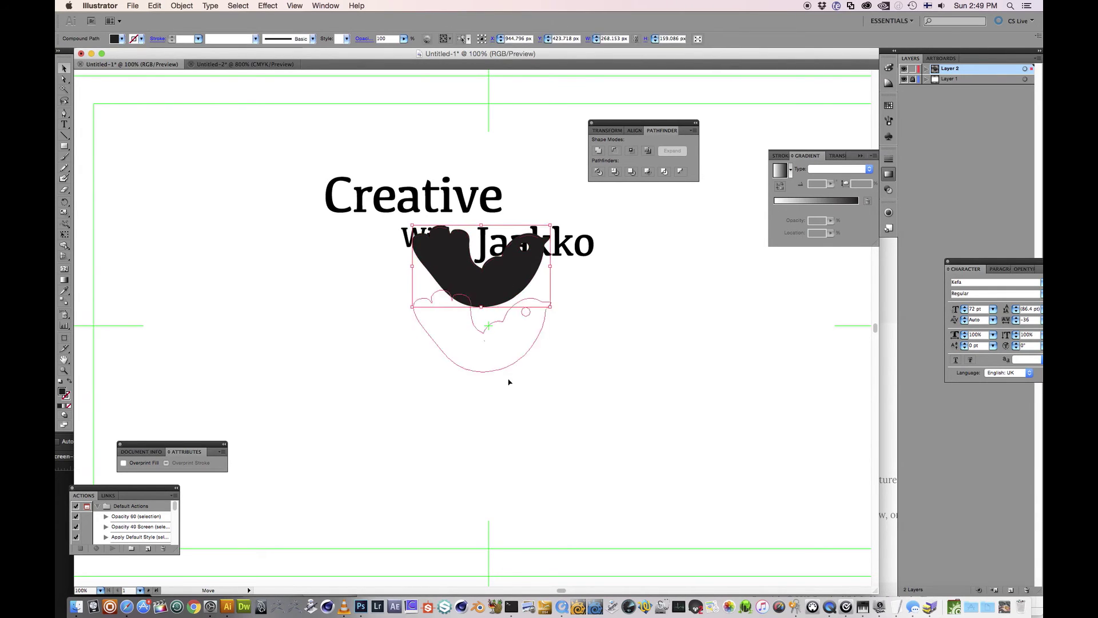
left_click(540, 388)
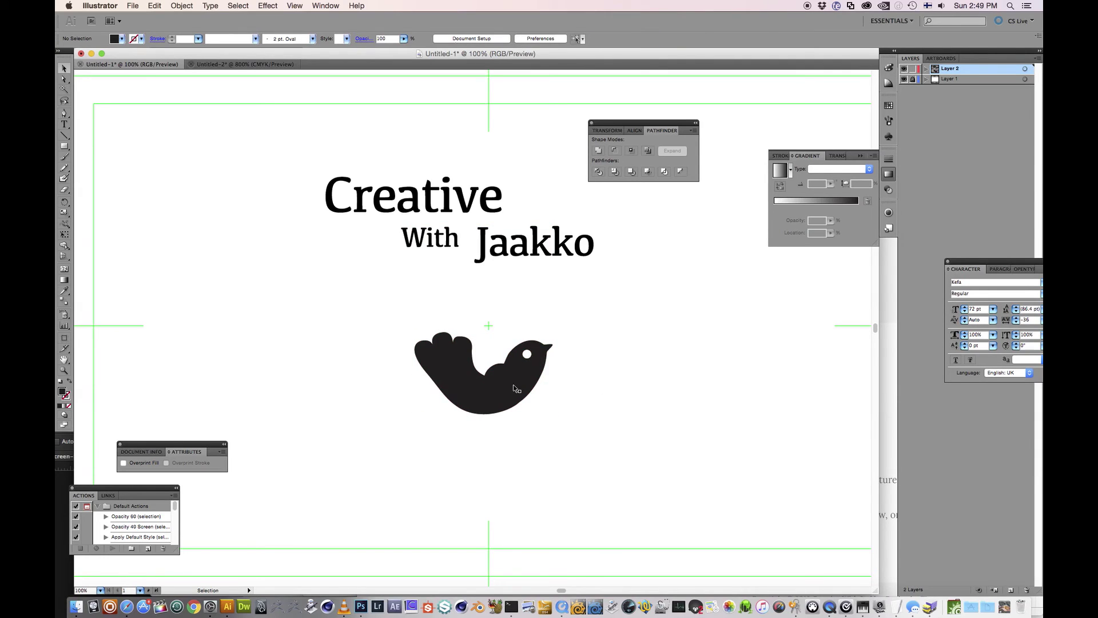